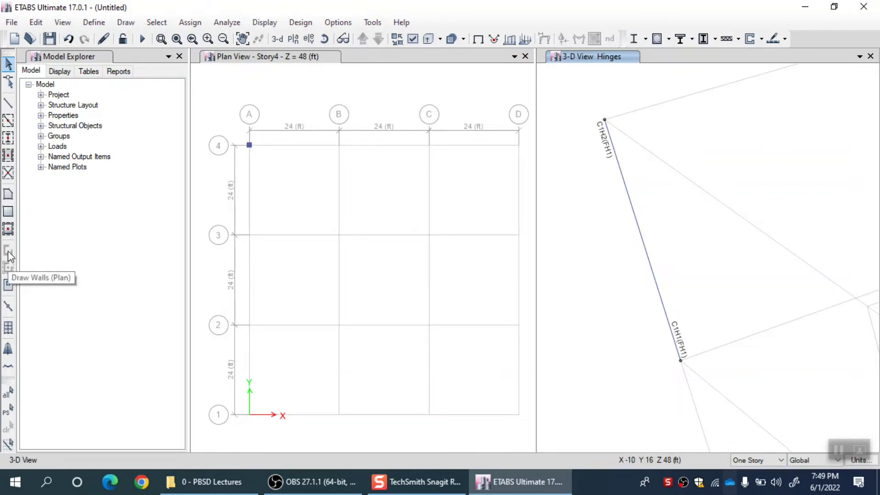
- Review the Wall1 section definition, including its material, modeling type and thickness, keeping it as it is
click(94, 22)
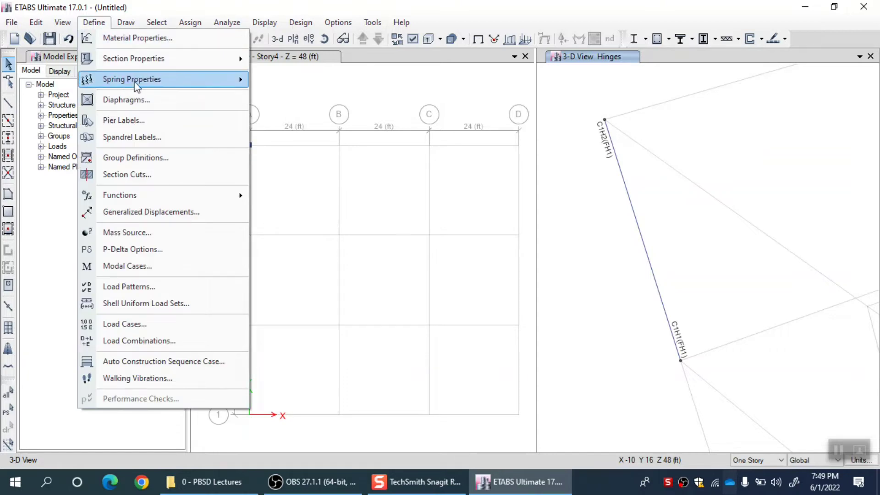
mouse_move(176, 67)
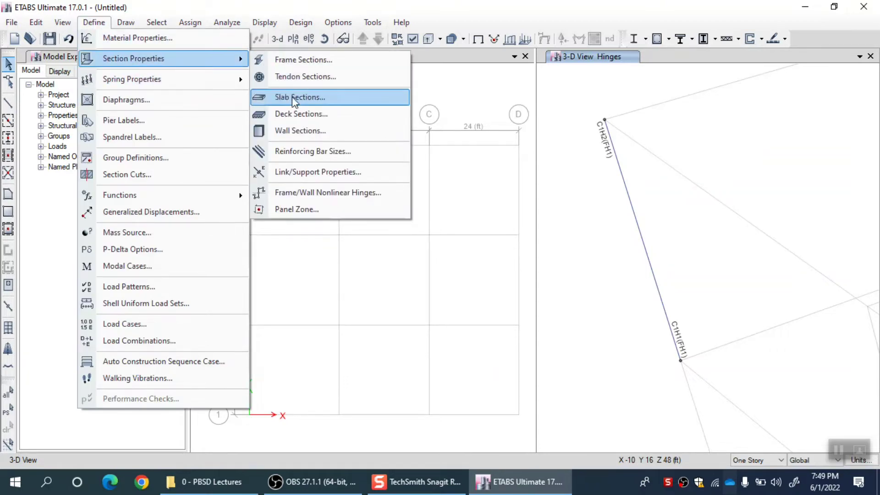
click(300, 131)
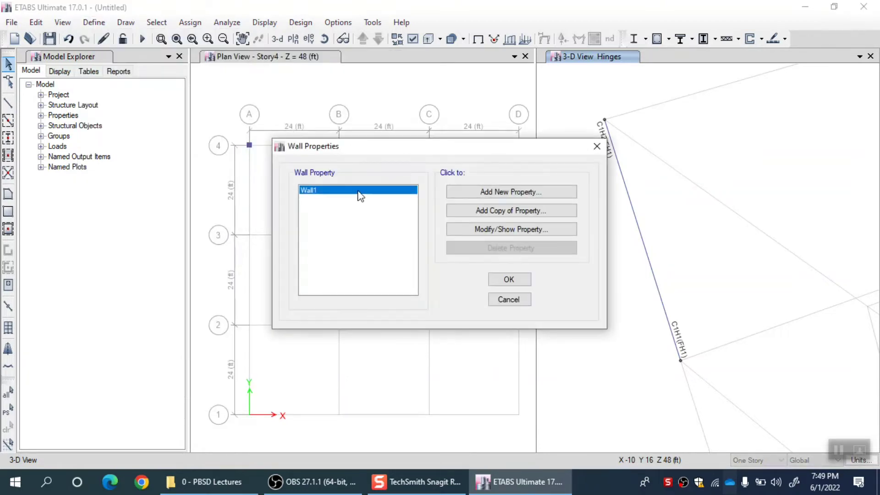
click(524, 229)
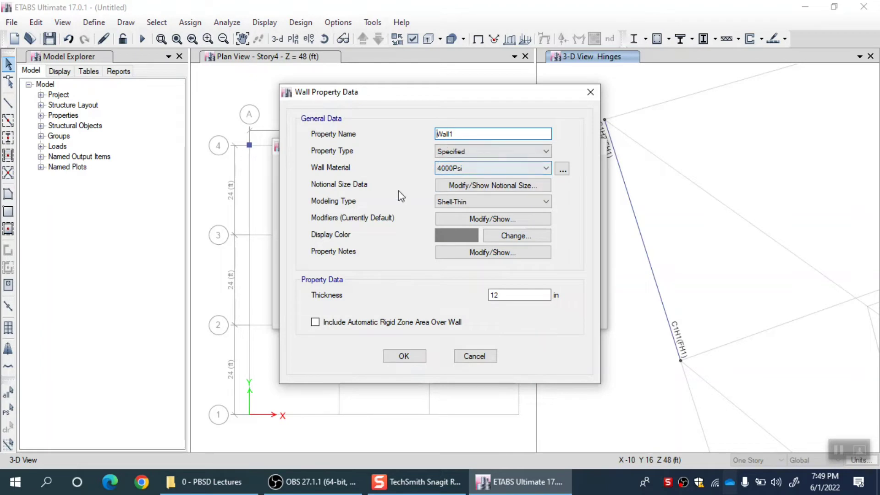
click(506, 295)
click(403, 356)
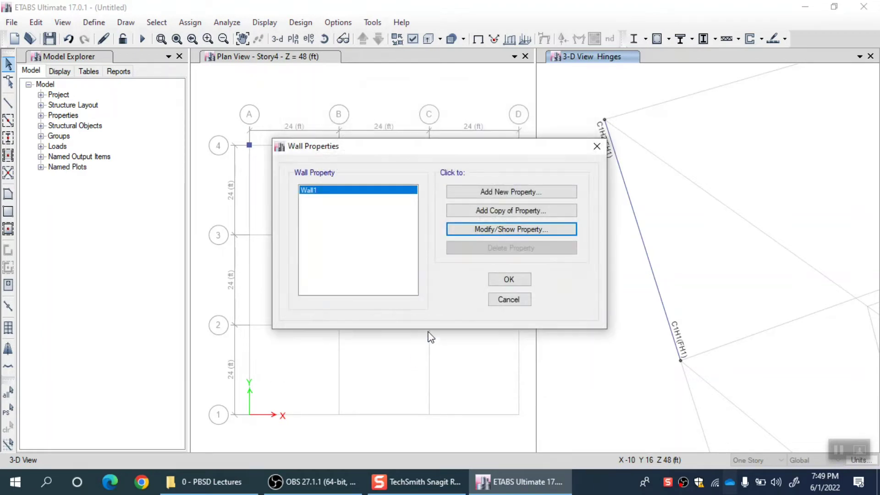
click(506, 278)
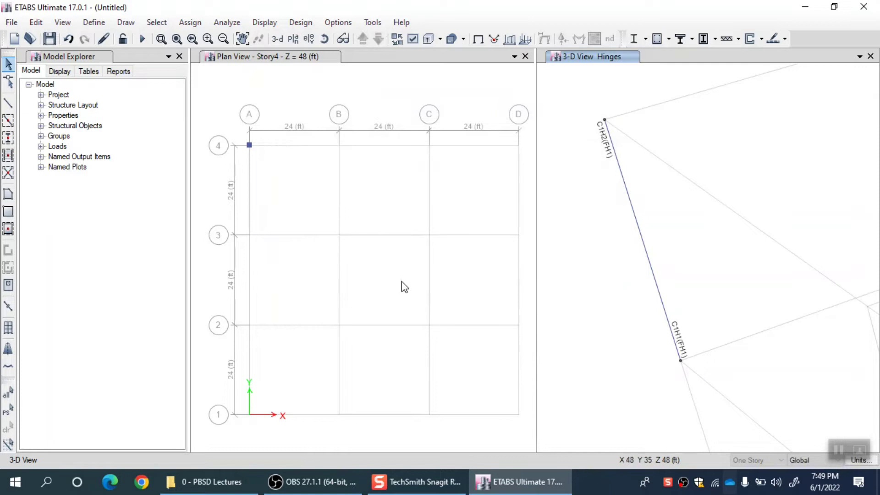
- Draw a straight Wall1 pier in the Story4 plan along grid line 3 from grid B to C
click(233, 297)
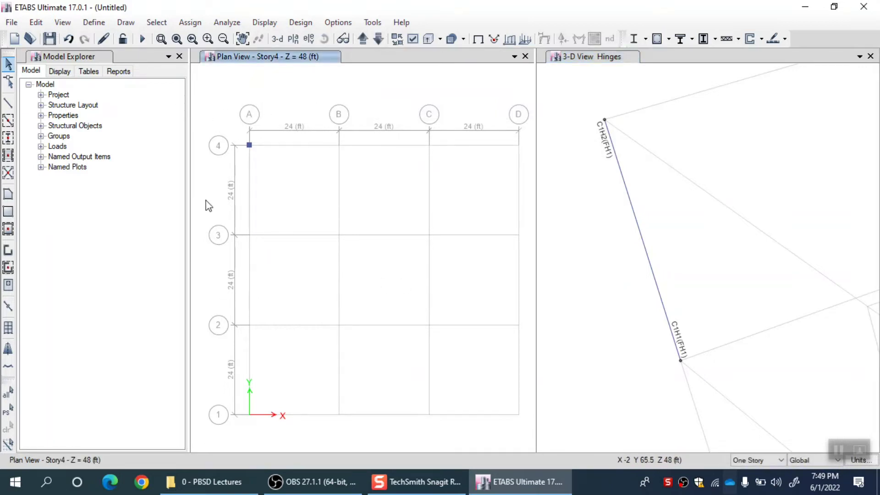
click(8, 251)
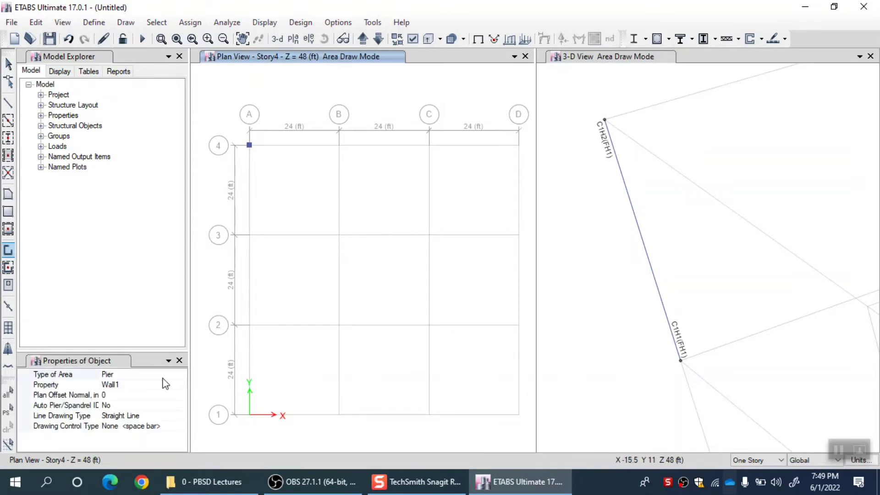
click(339, 235)
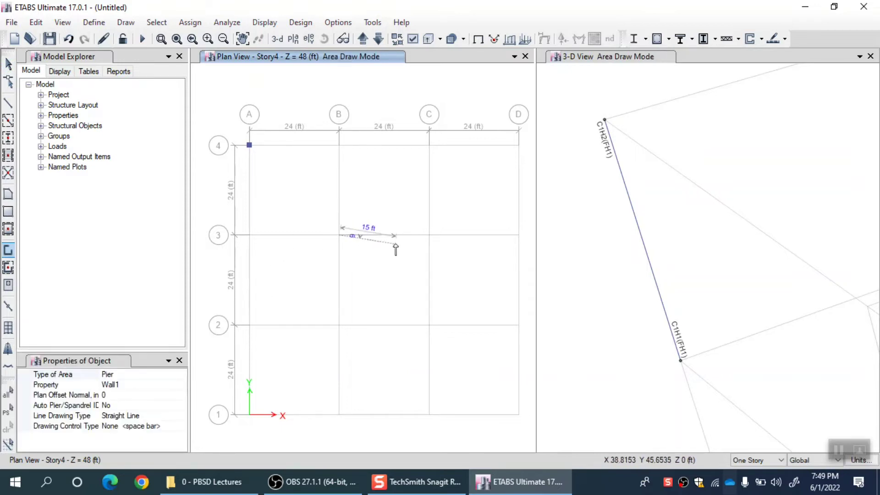
click(429, 235)
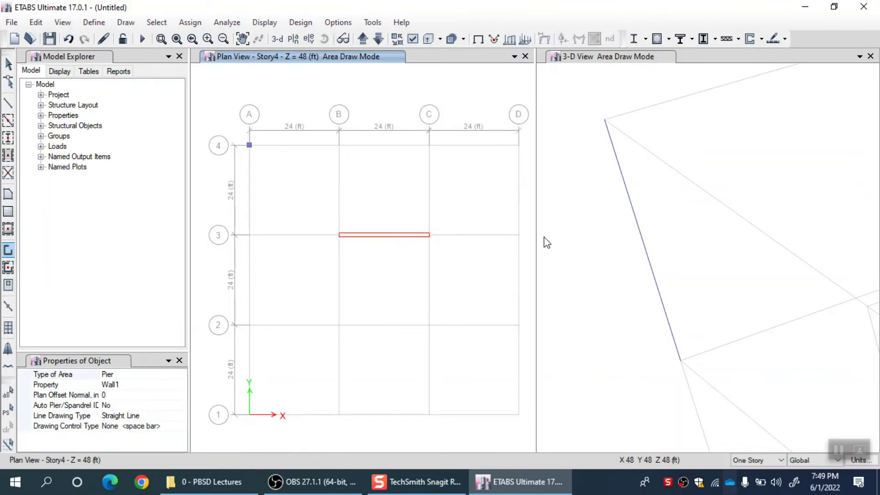
click(575, 105)
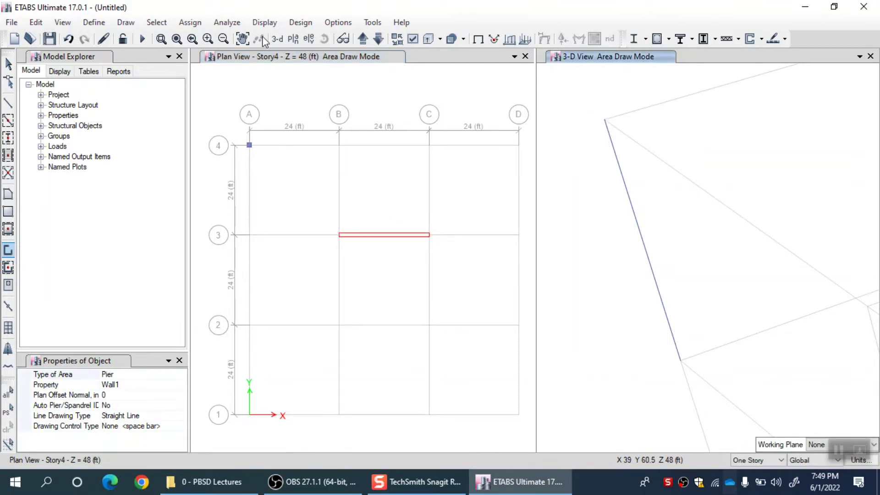
click(278, 39)
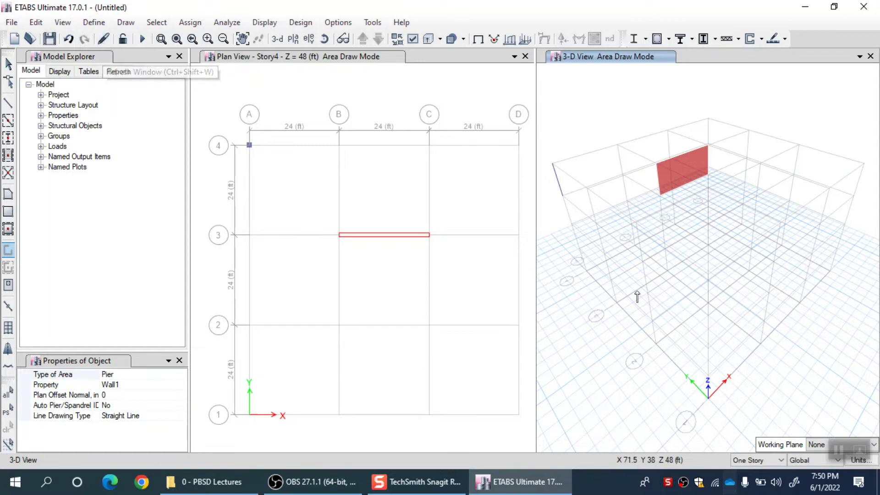
click(415, 265)
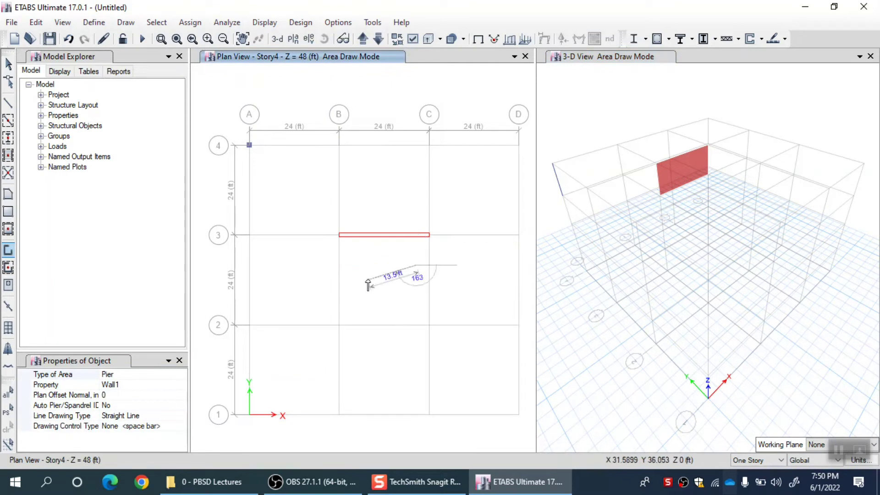
key(Escape)
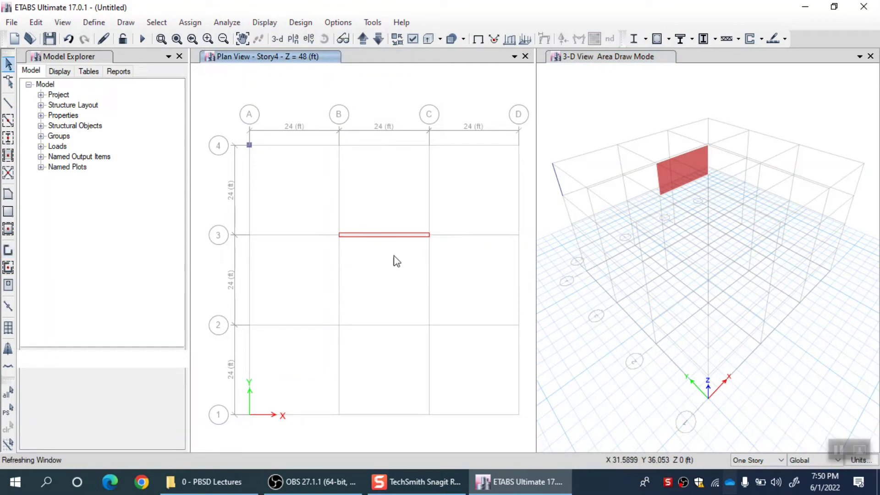
- Select the new wall and open its wall hinge reinforcement assignment
click(679, 171)
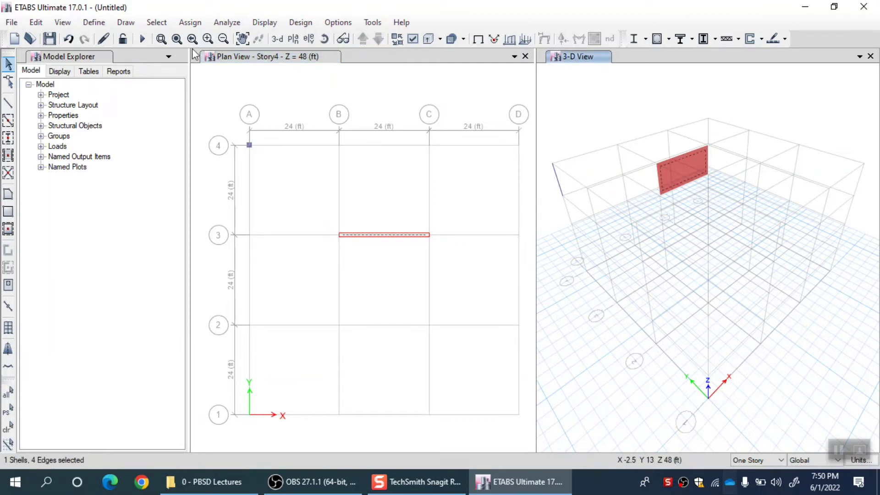
click(198, 22)
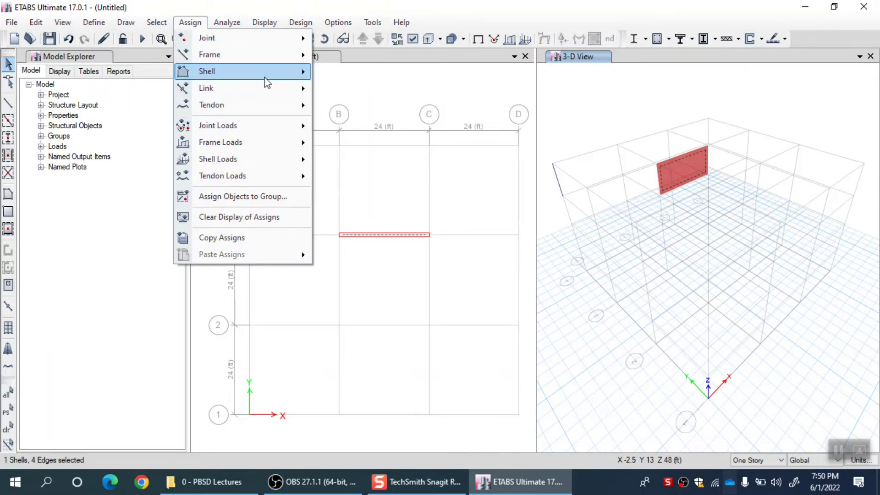
mouse_move(288, 82)
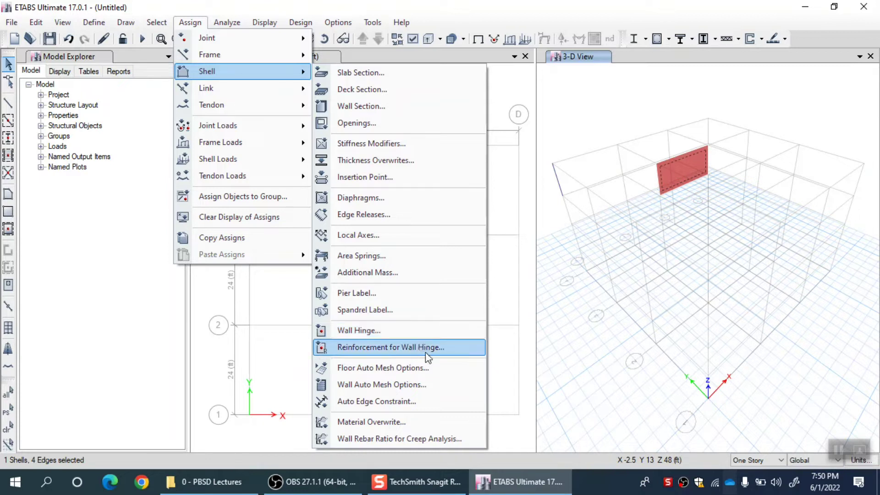
click(449, 353)
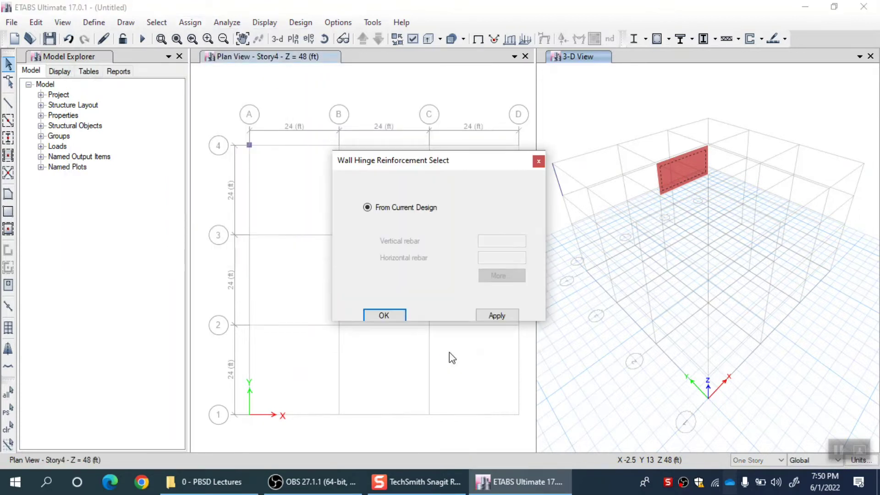
drag(415, 158, 338, 130)
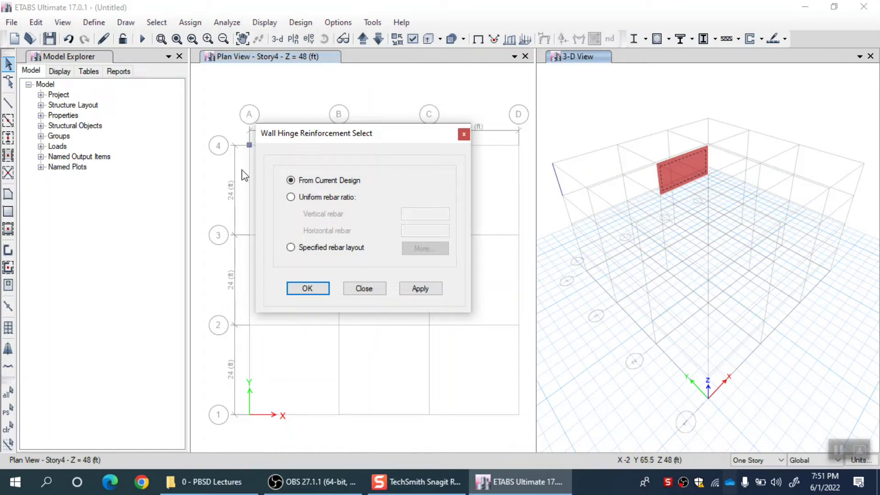
- Try the uniform rebar ratio option and examine its vertical and horizontal rebar ratios
click(334, 198)
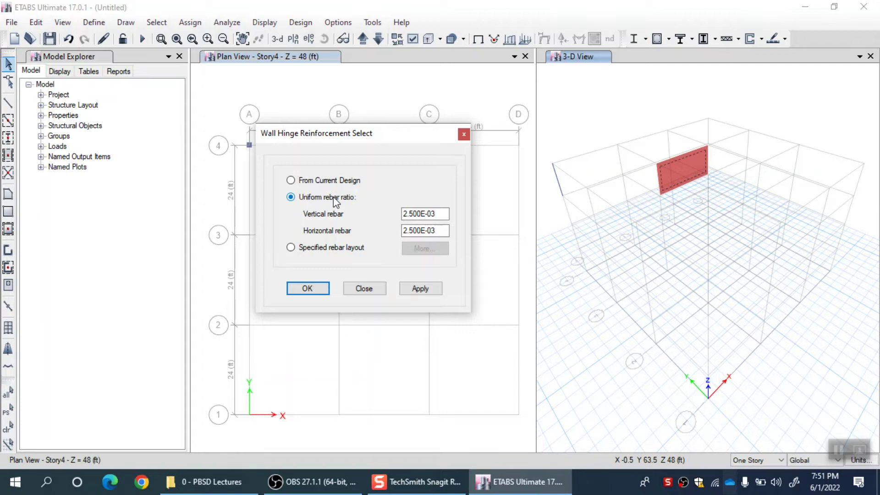
click(418, 214)
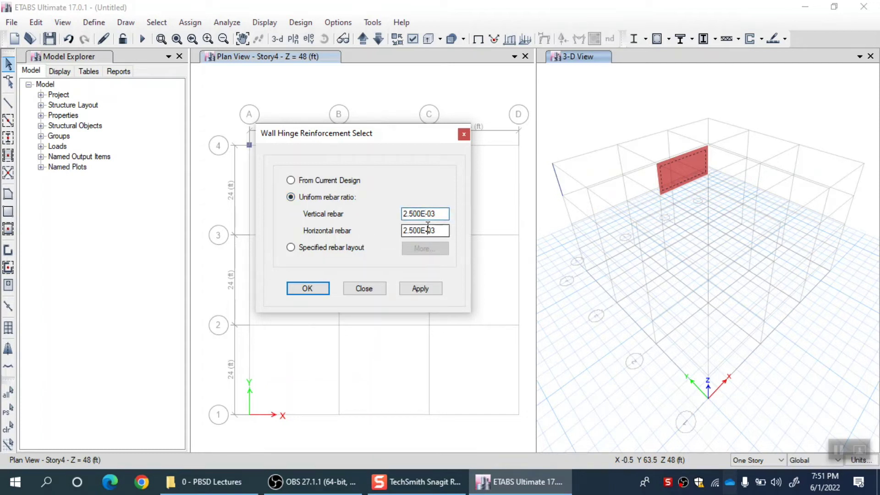
drag(444, 231, 402, 214)
click(442, 215)
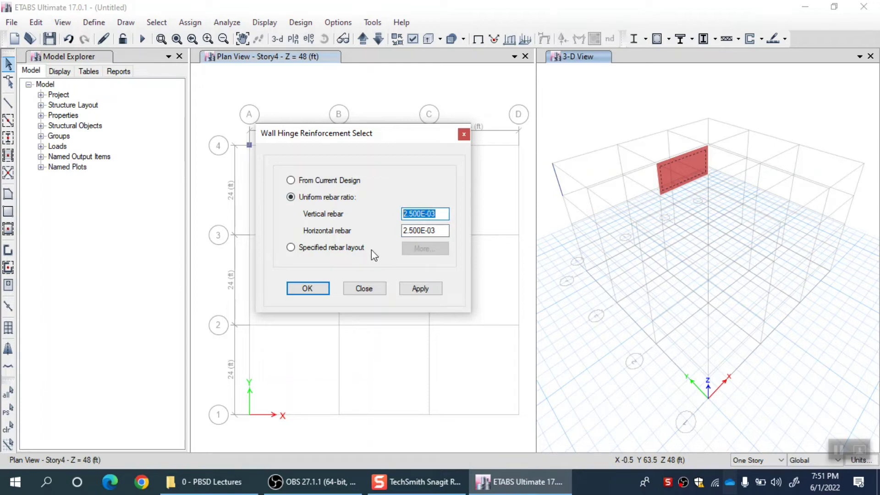
- Assign a specified rebar layout as the wall's hinge reinforcement, accepting the default bar layout
click(343, 250)
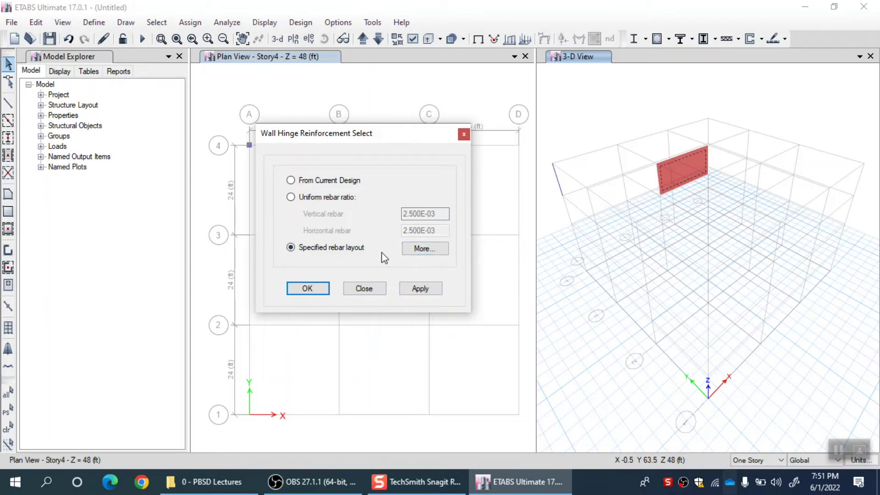
click(435, 256)
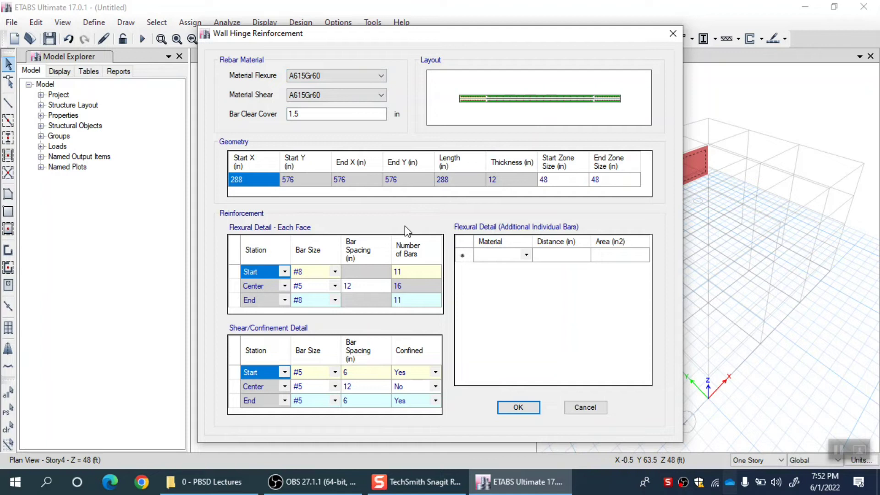
click(518, 407)
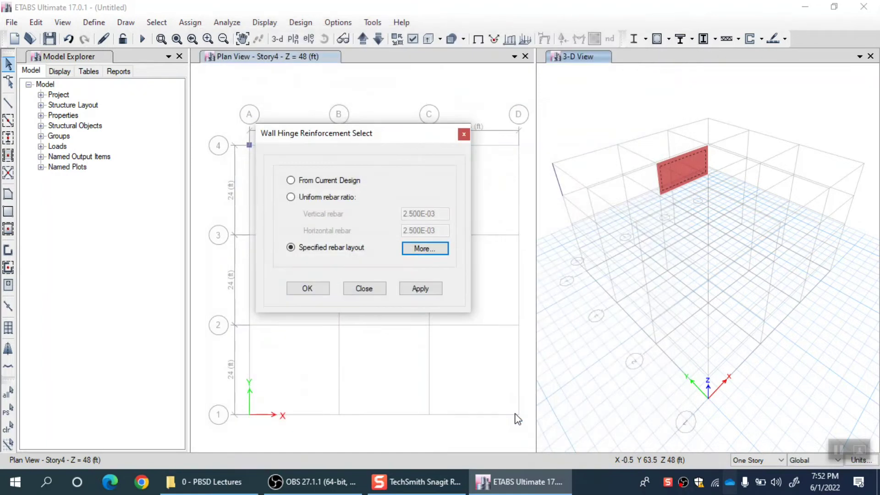
click(308, 289)
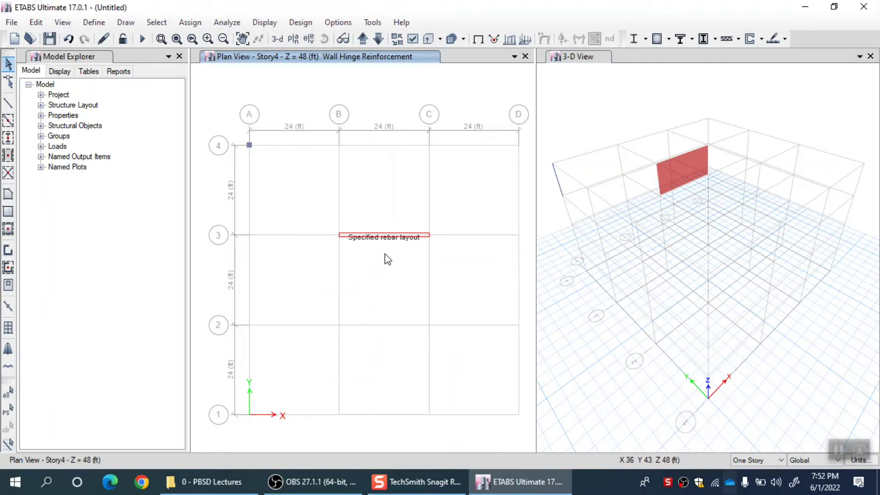
- Select the wall again and assign it an Auto Fiber P-M3 wall hinge
click(680, 166)
click(684, 173)
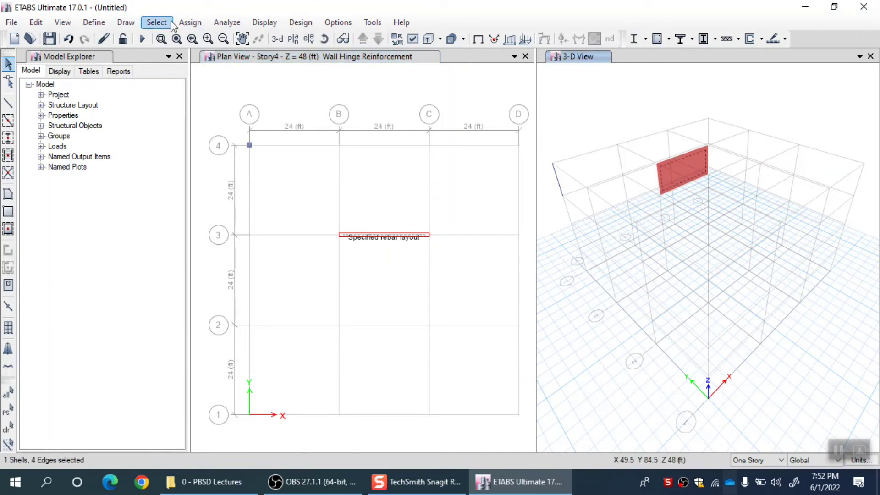
click(190, 22)
mouse_move(257, 72)
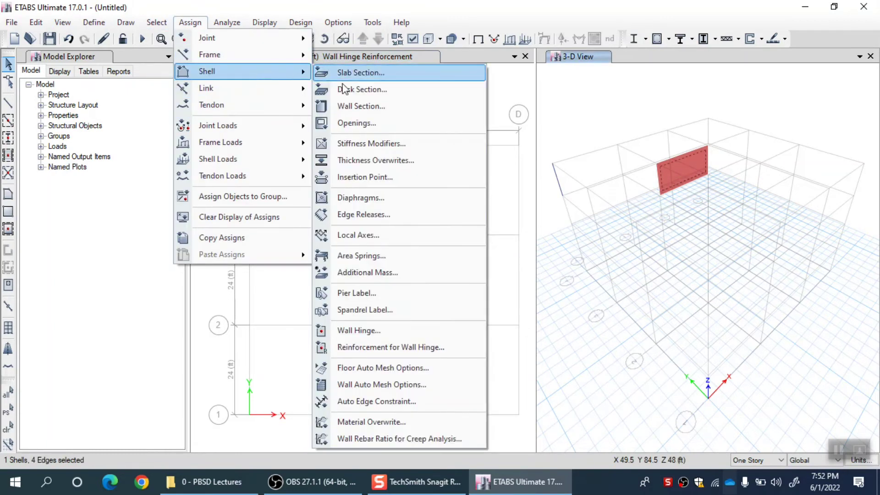
click(388, 331)
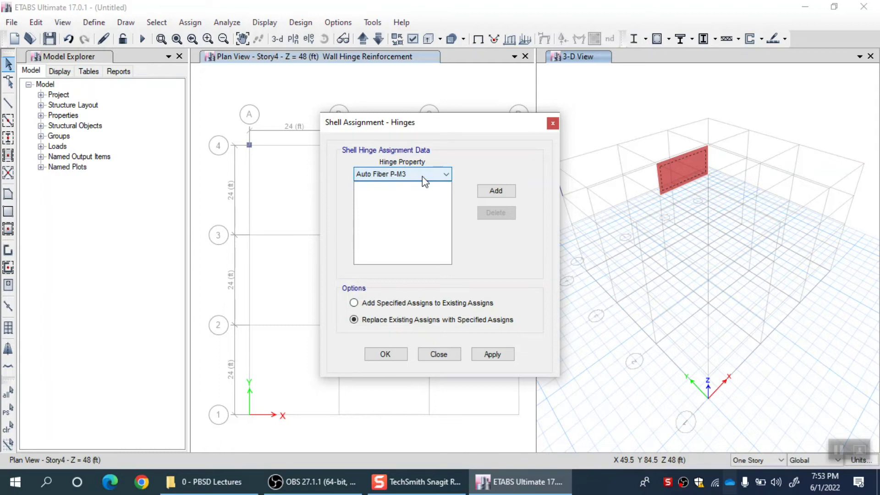
click(404, 174)
click(404, 175)
click(496, 191)
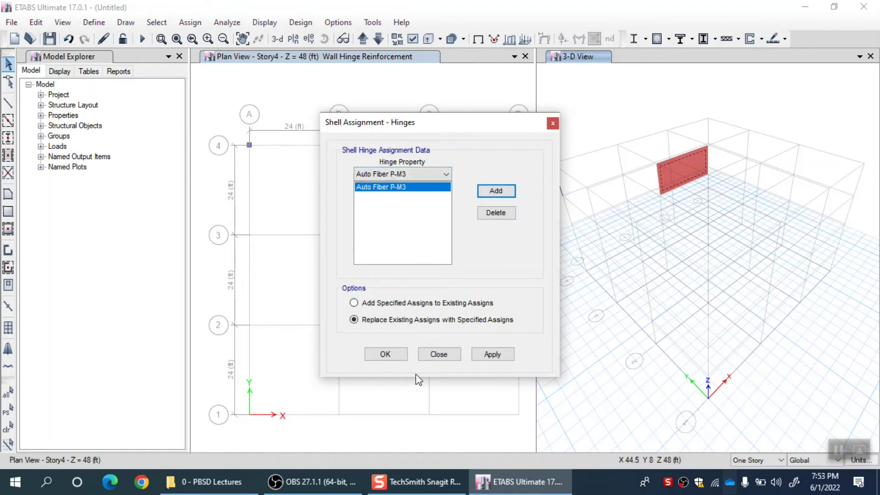
click(489, 355)
click(378, 355)
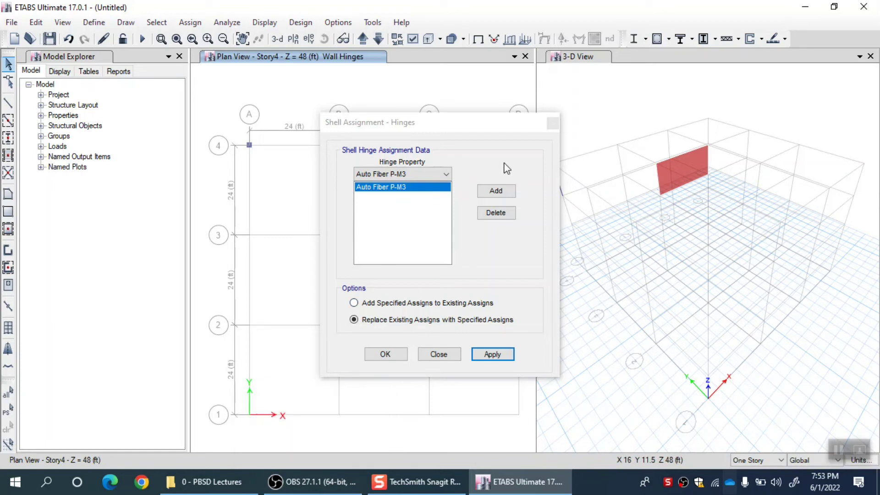
- Try to apply the hinge assignment once more, reselect the wall and close the hinge assignment
click(476, 354)
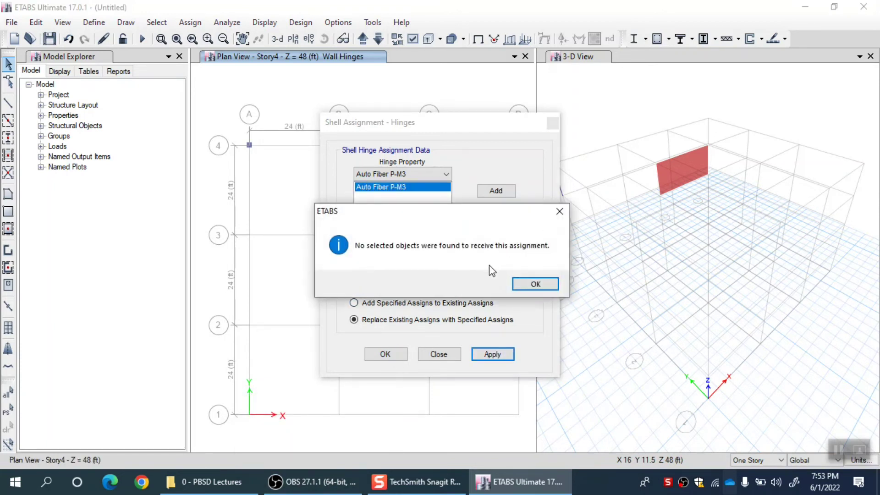
click(536, 284)
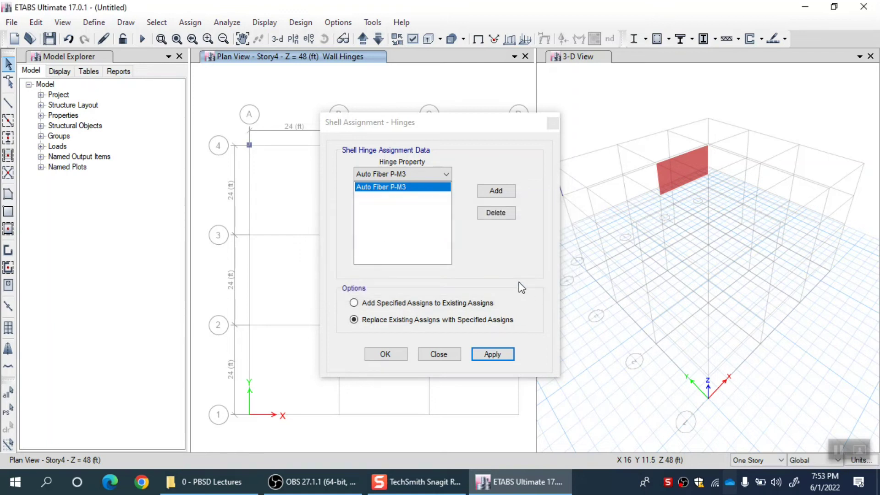
click(680, 172)
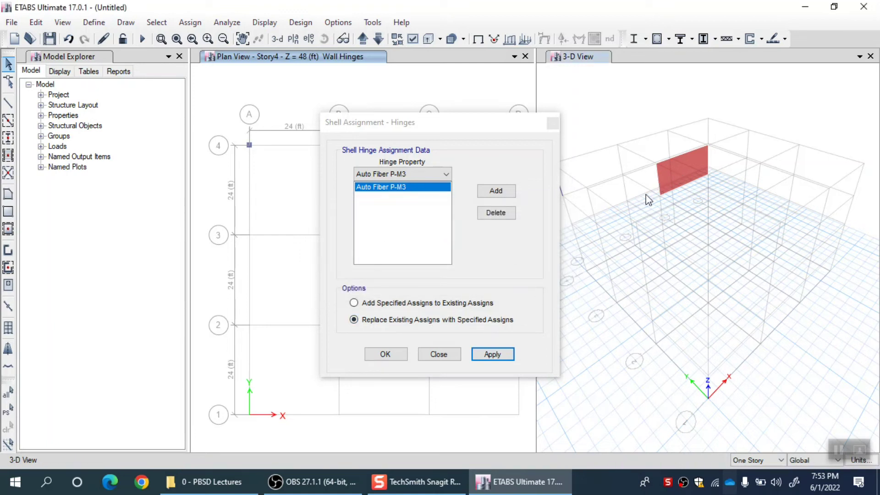
click(446, 357)
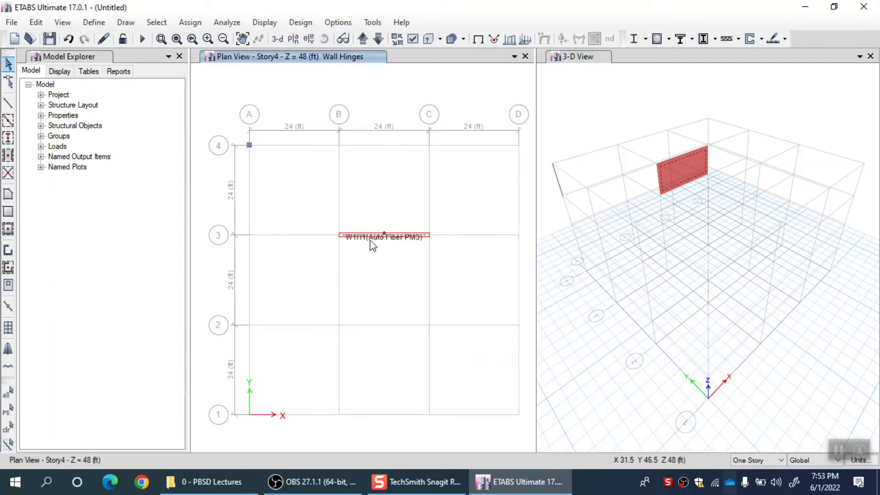
- Open the fiber details of the generated wall hinge W1H1 from the frame/wall nonlinear hinge definitions
scroll(374, 251, up, 3)
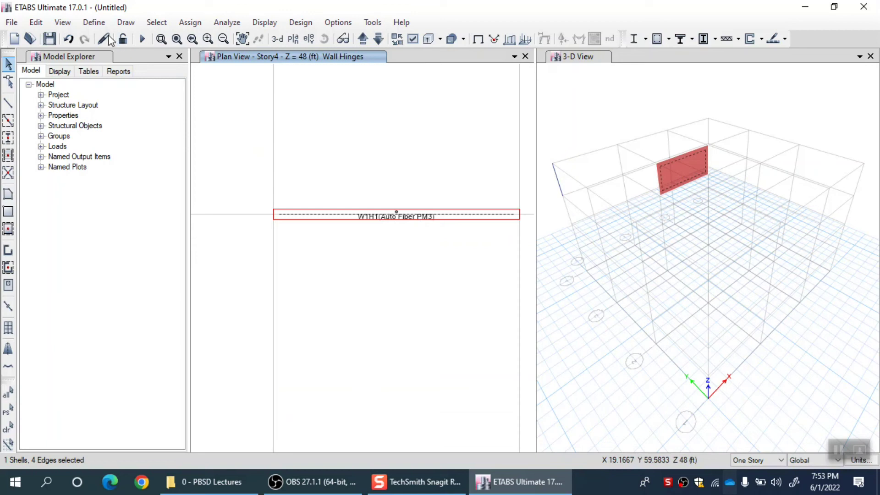
click(94, 22)
mouse_move(104, 60)
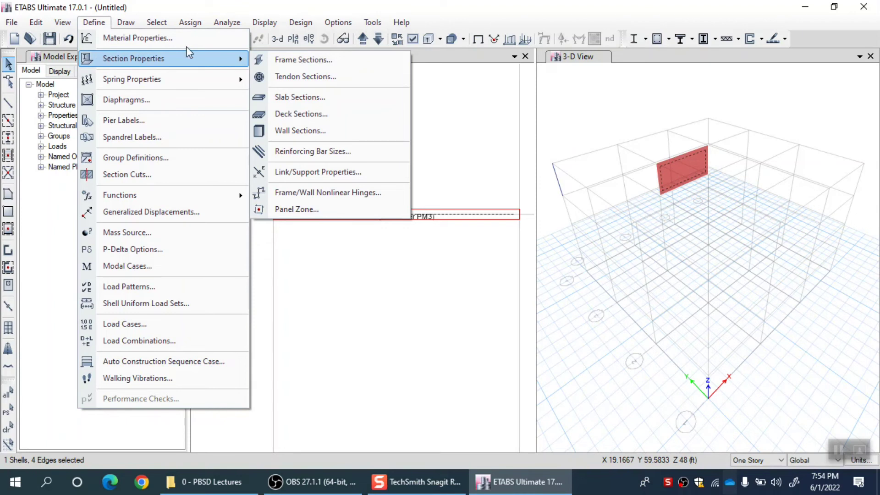
click(351, 196)
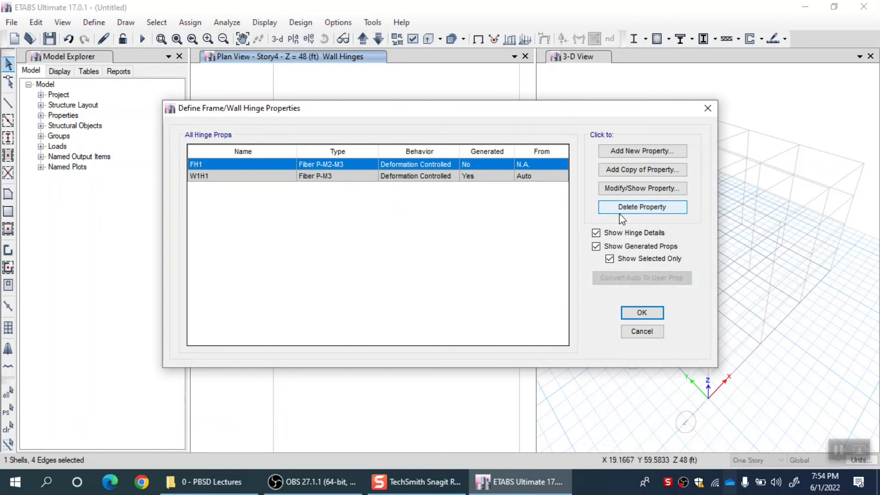
click(604, 247)
click(603, 248)
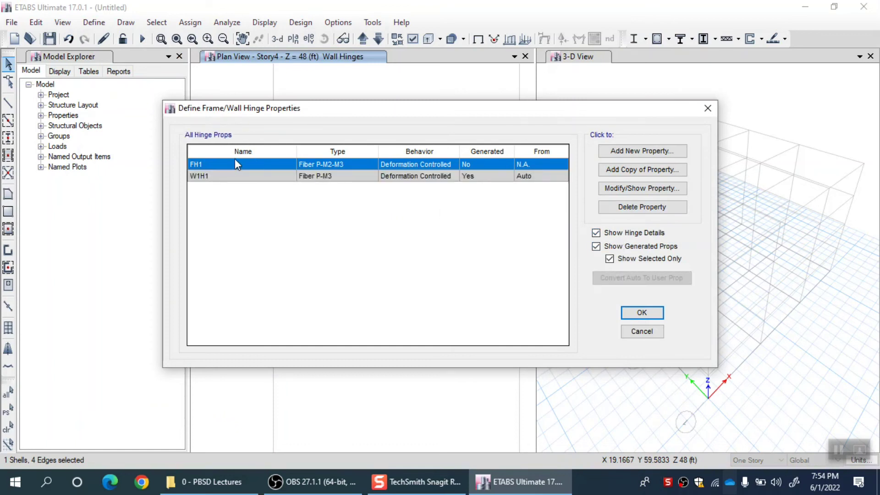
click(215, 176)
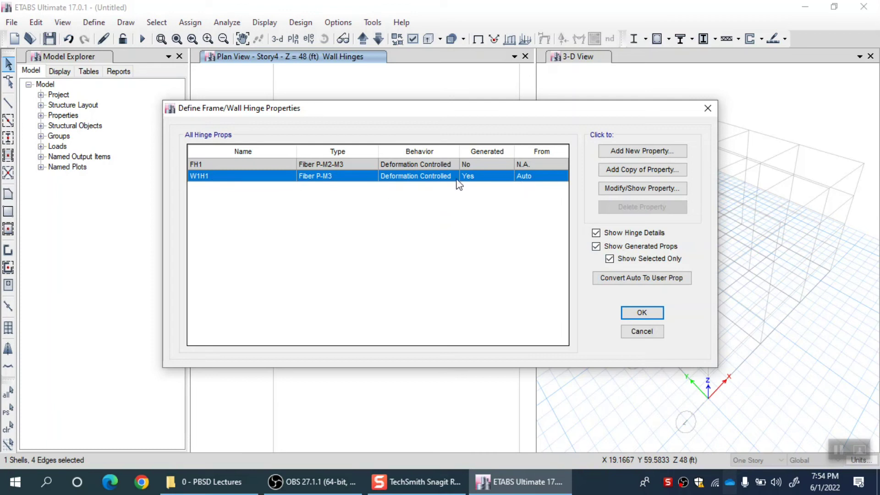
click(637, 191)
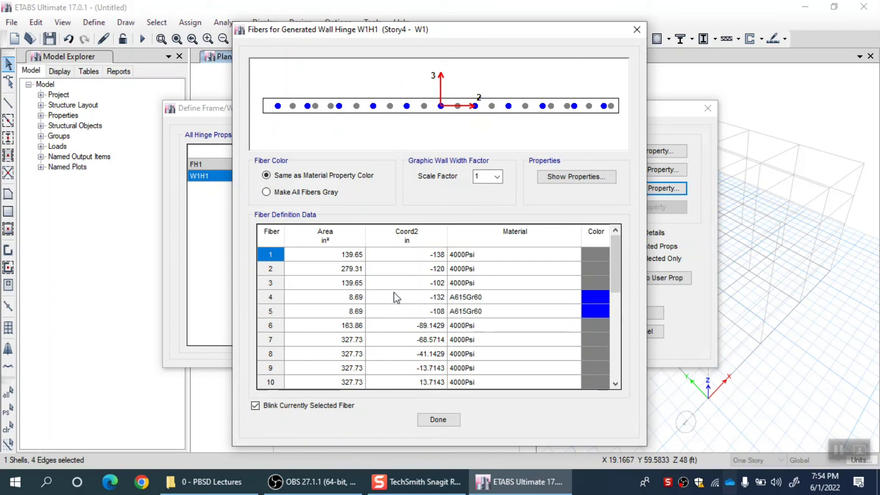
- Examine the areas, coordinates and materials of the wall hinge's concrete and rebar fibers, then close the hinge definitions
drag(358, 254, 471, 286)
click(360, 298)
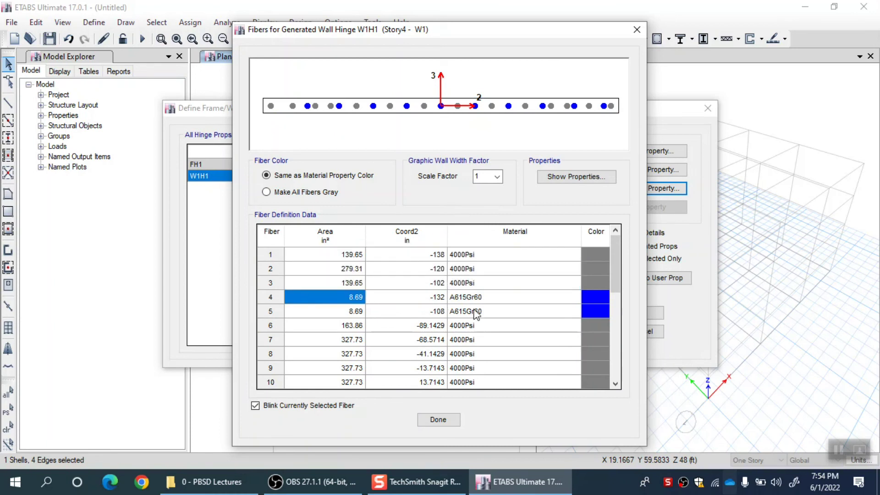
shift+click(507, 316)
drag(358, 326, 550, 354)
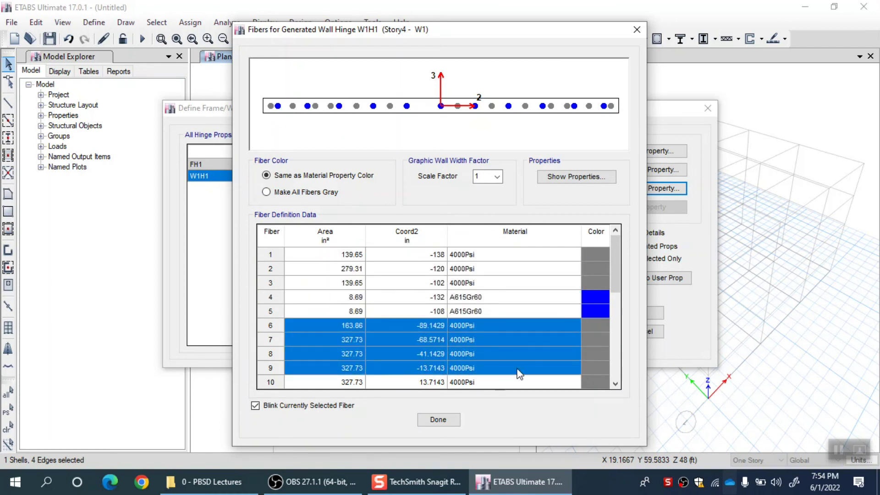
drag(618, 288, 618, 366)
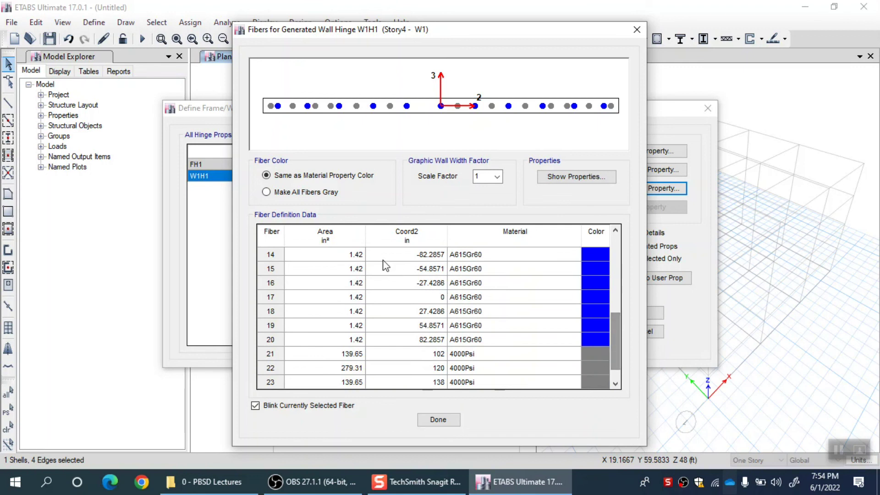
drag(383, 260, 518, 328)
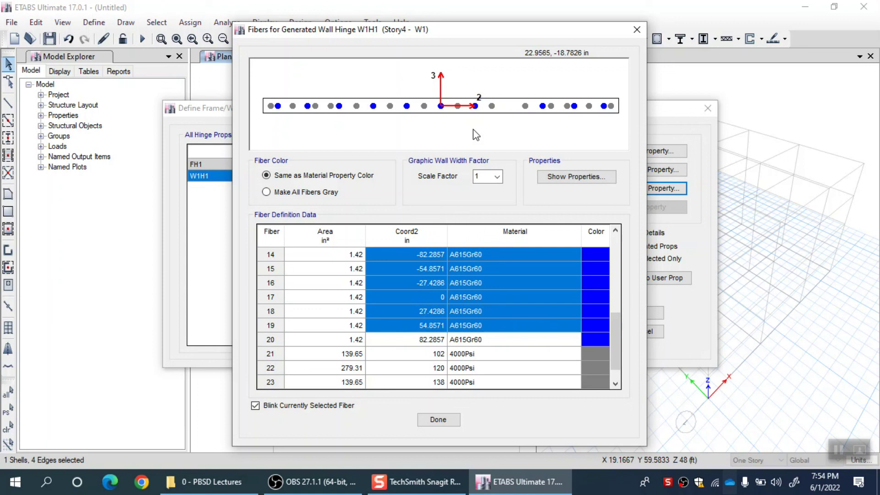
click(436, 420)
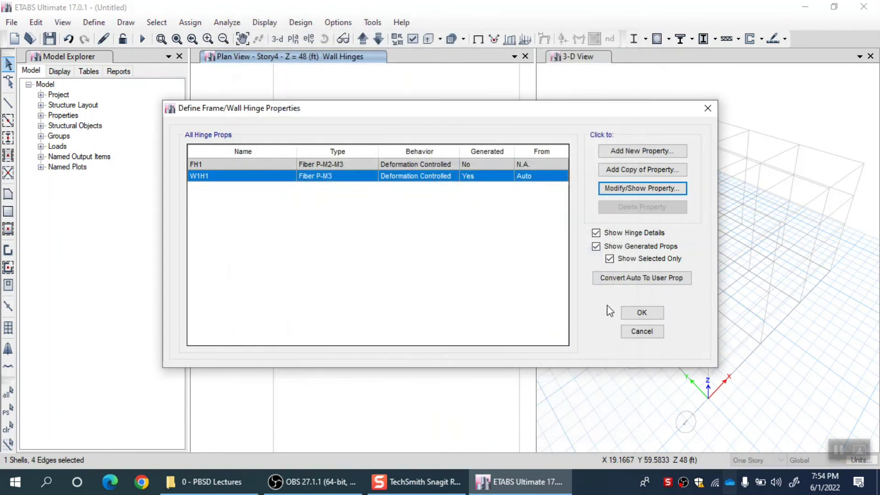
click(641, 313)
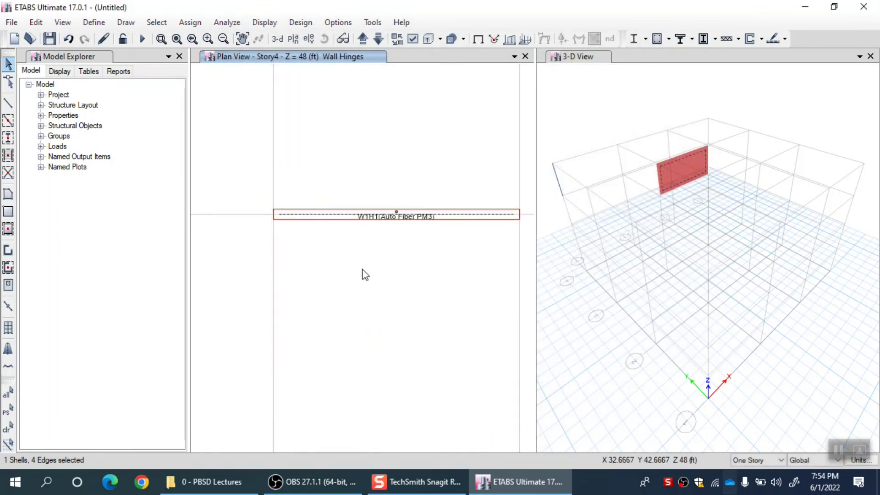